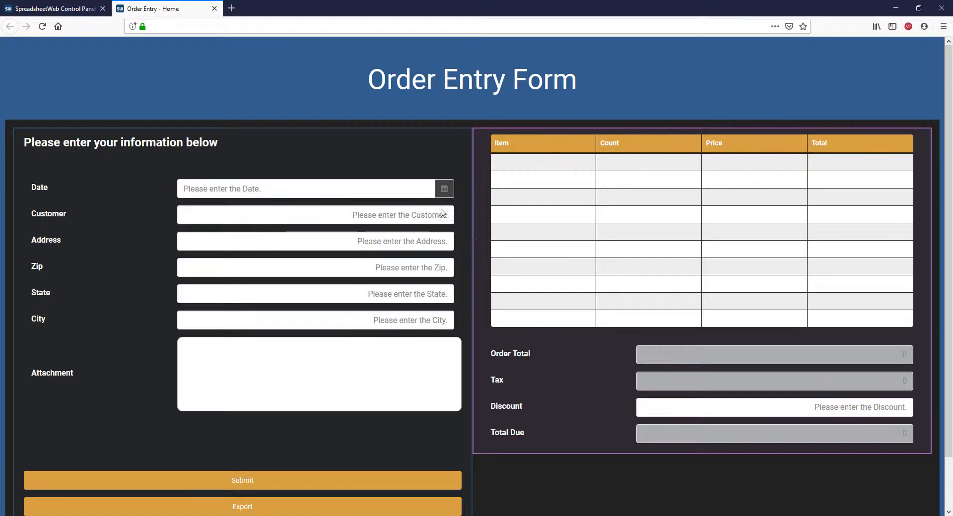
Open the Order Entry application's designer from the control panel's list of applications.
left_click(77, 14)
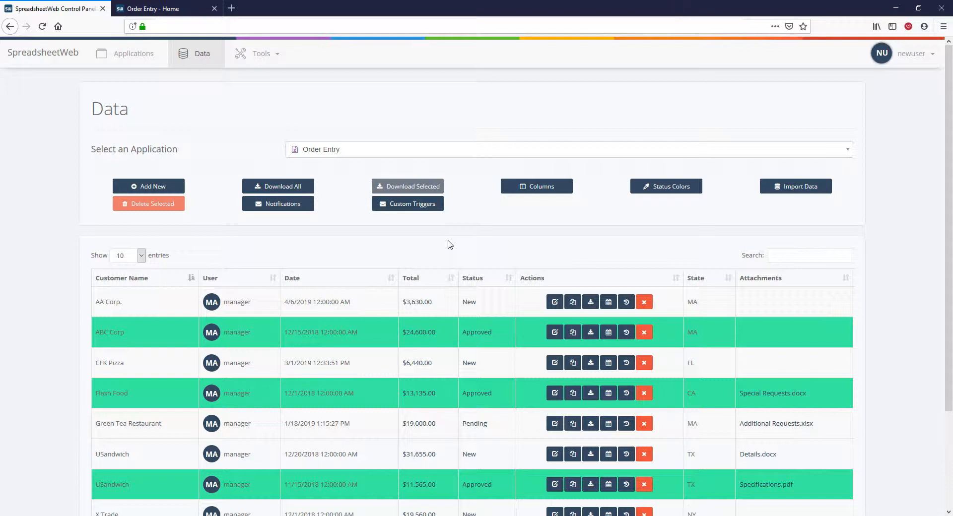
left_click(144, 63)
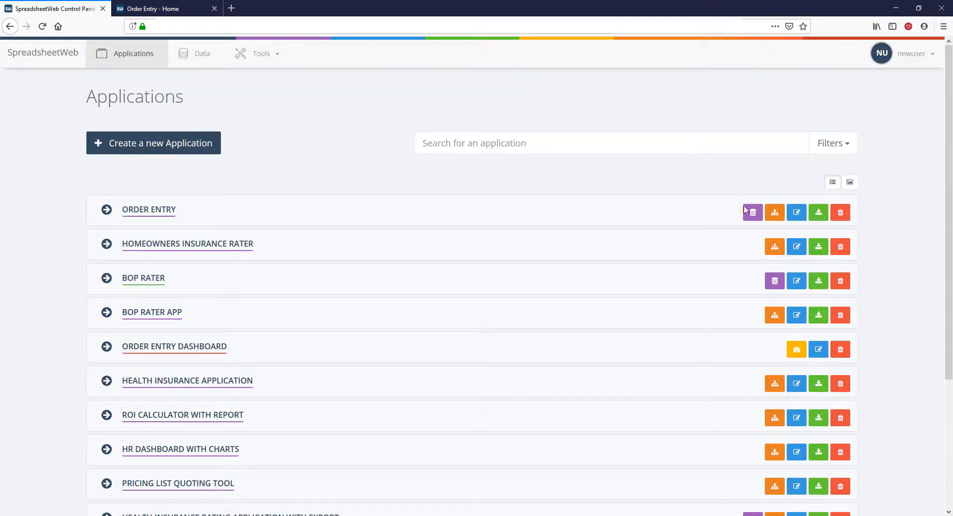
left_click(775, 213)
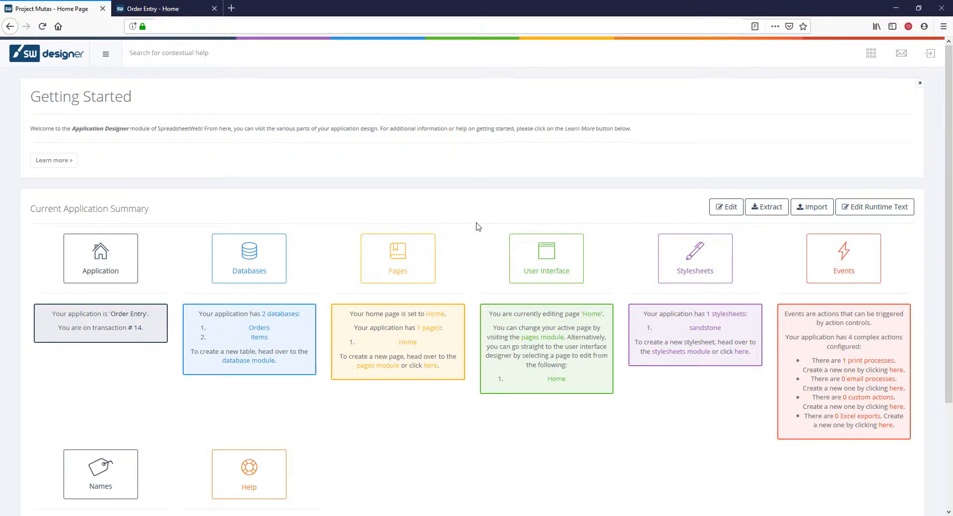
scroll(478, 227, "down", 2)
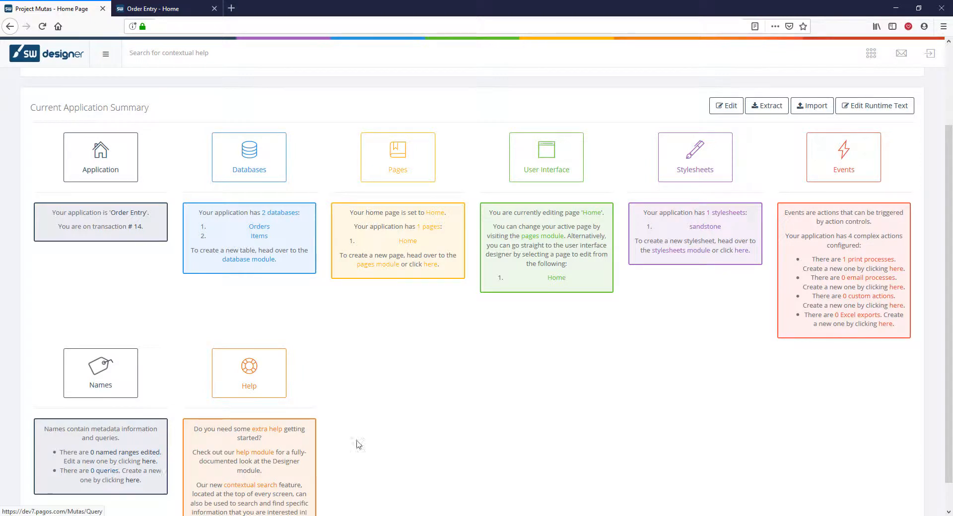
Go to the application's queries and start a new query.
left_click(874, 58)
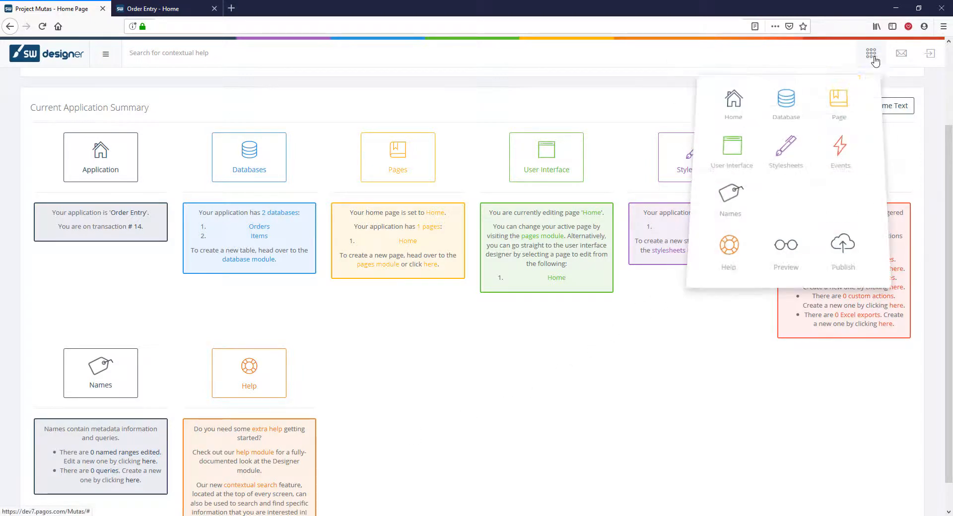
left_click(727, 208)
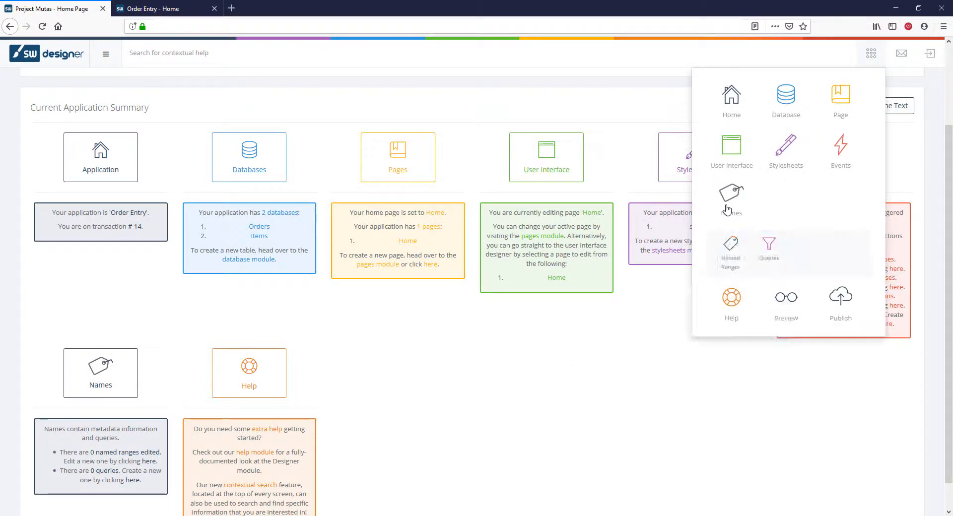
left_click(769, 251)
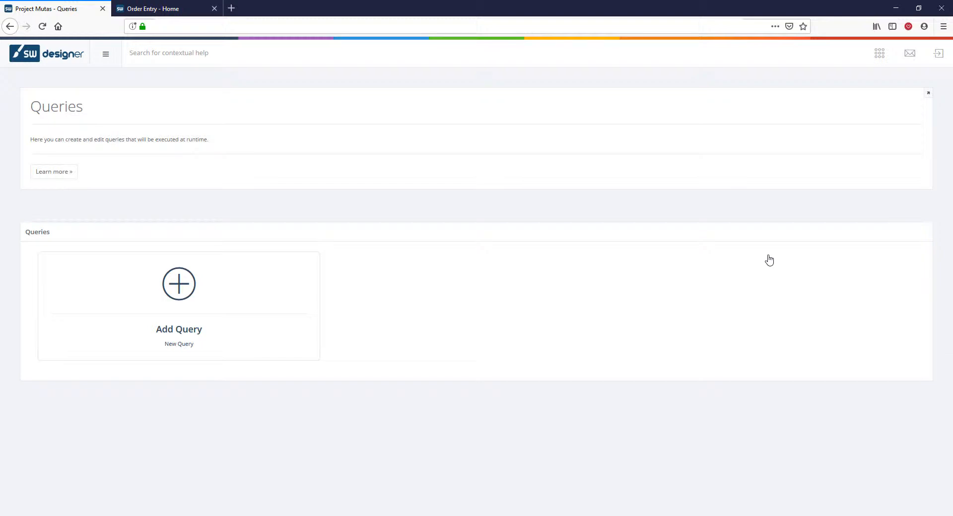
left_click(195, 293)
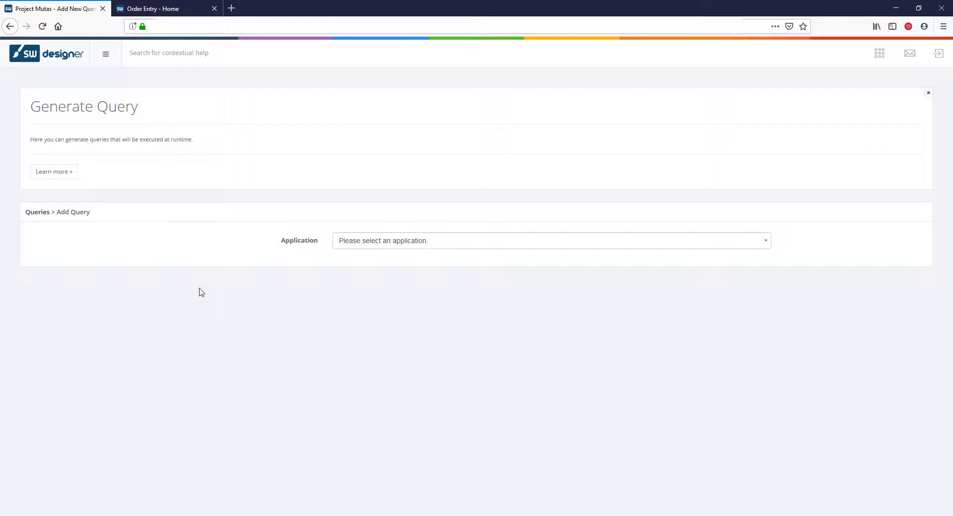
Select Order Entry as the query's application and name the query "Order Totals Query".
left_click(423, 243)
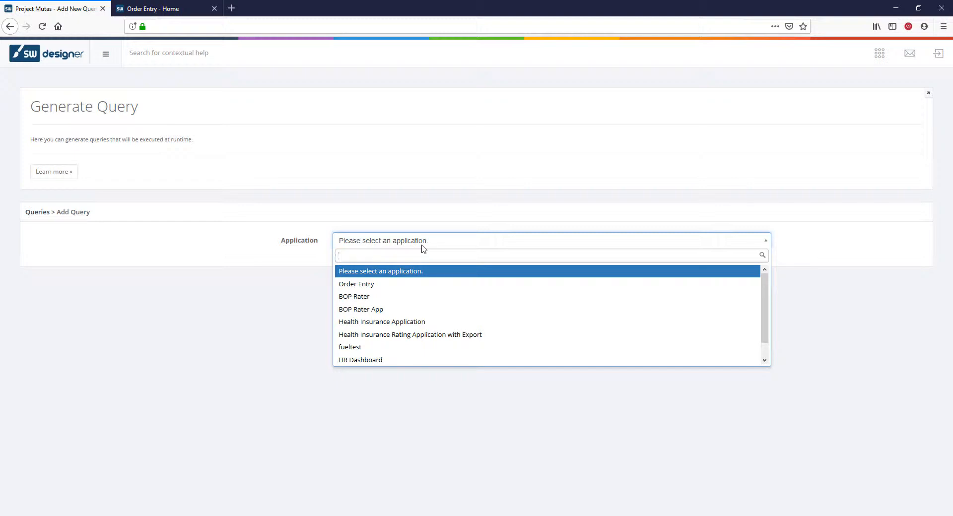
left_click(398, 284)
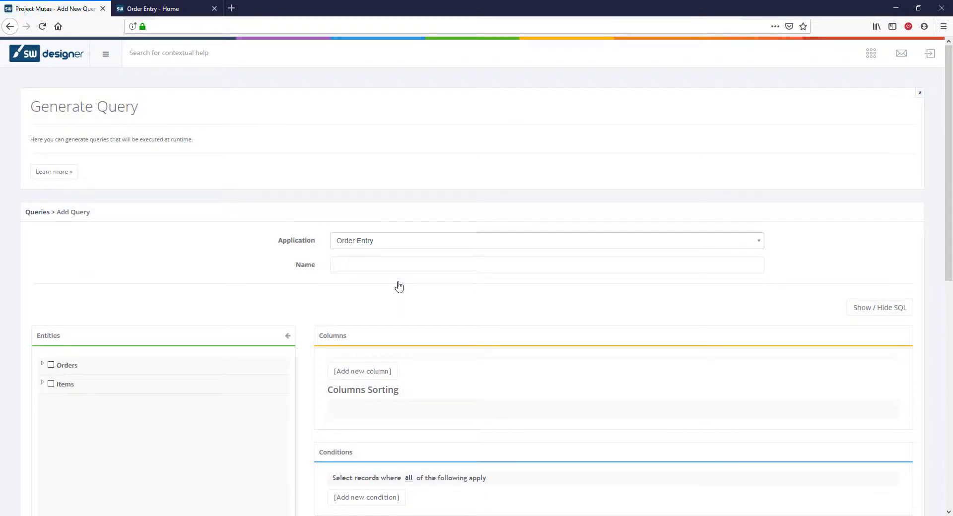
scroll(399, 287, "down", 3)
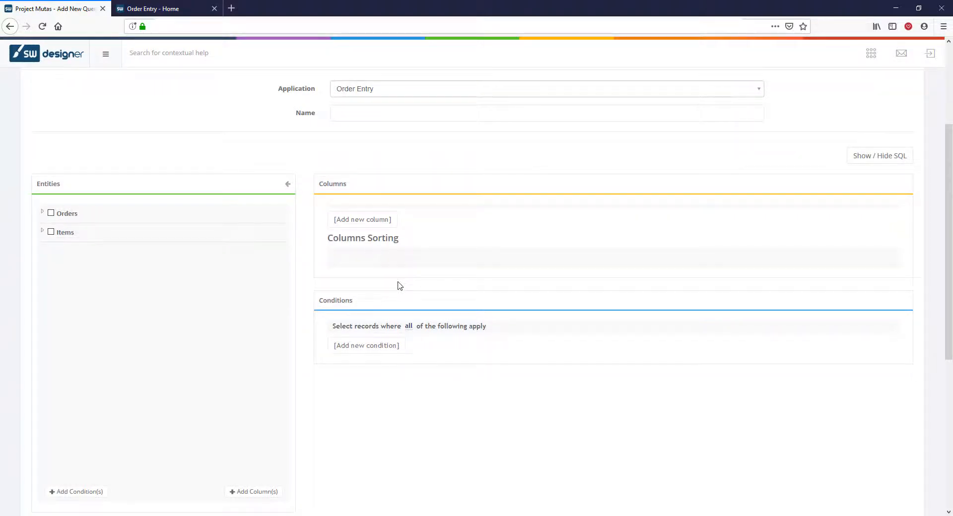
left_click(398, 113)
type("Order Totals Query")
Add the Order_Total and Customer fields of the Orders entity as columns of the query.
left_click(42, 213)
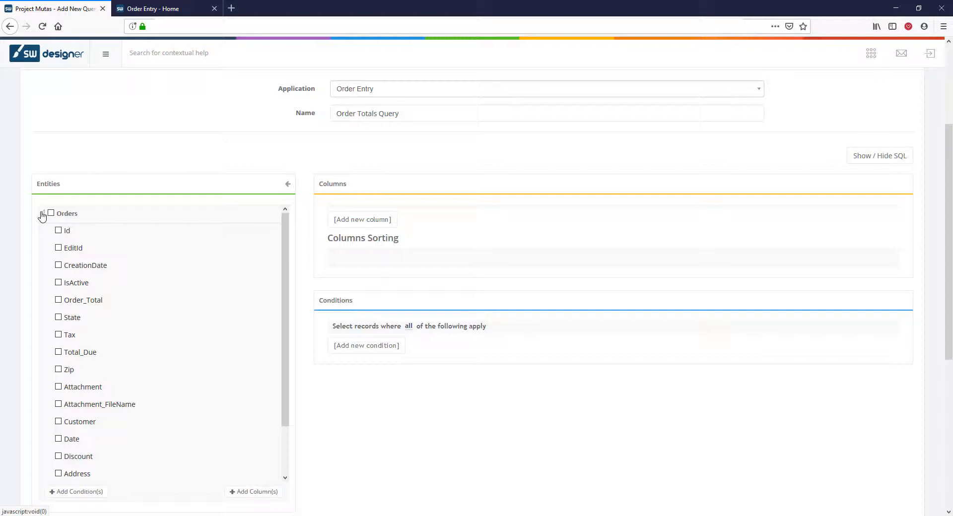
left_click(42, 214)
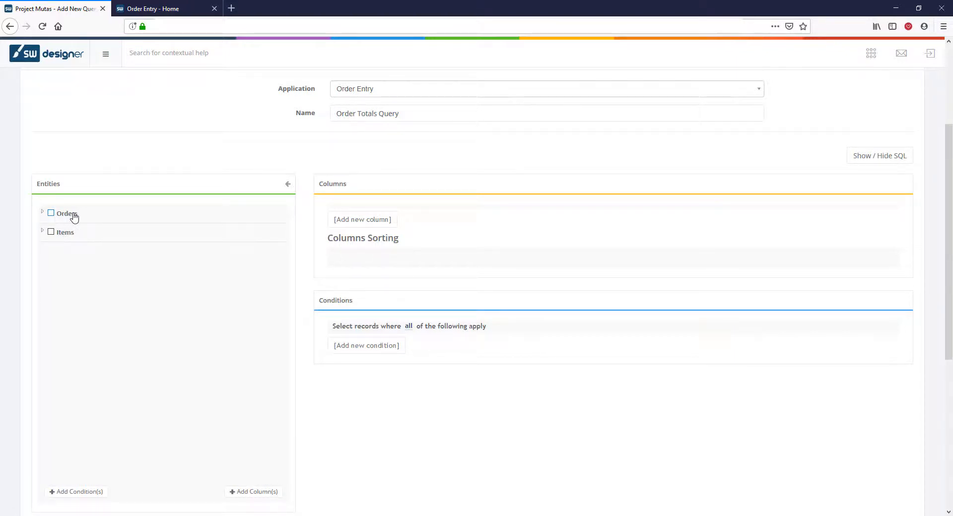
left_click(42, 232)
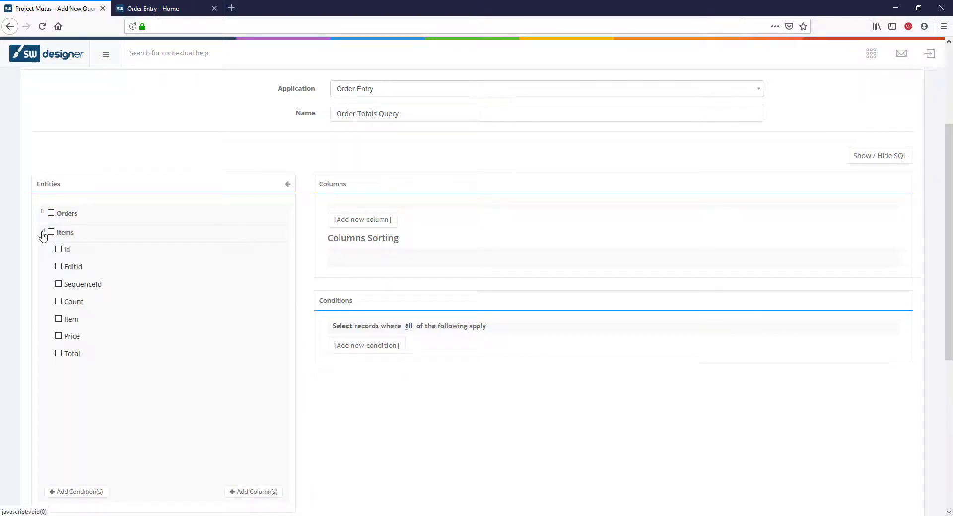
left_click(42, 232)
left_click(42, 214)
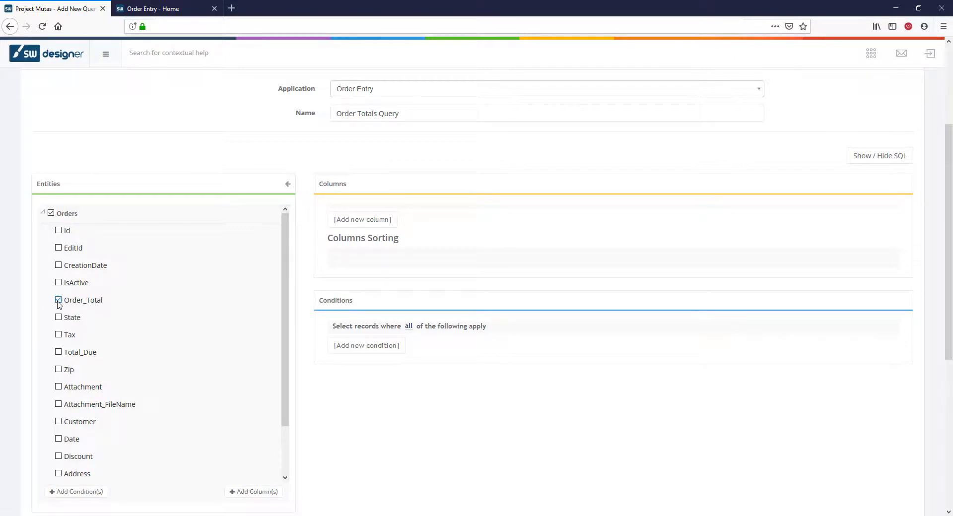
left_click(59, 423)
left_click(254, 492)
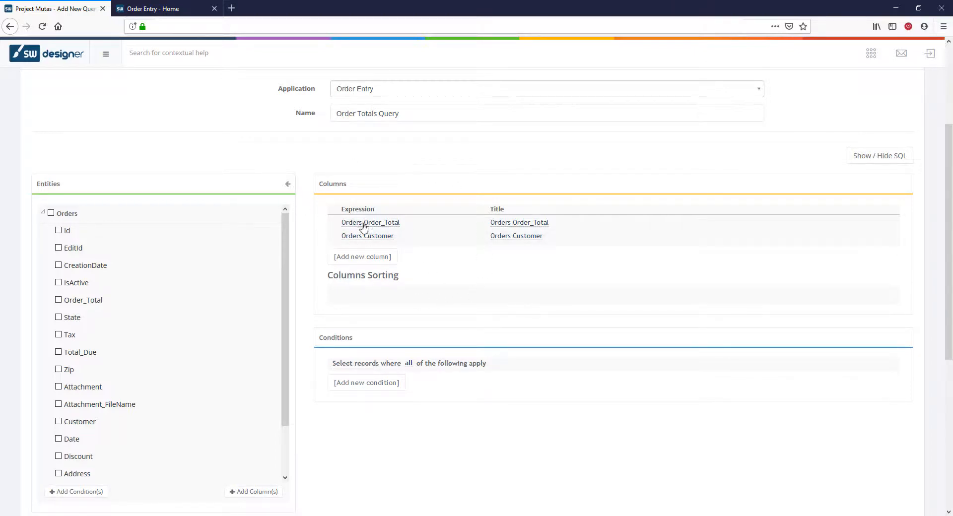
Switch the first column's expression to Orders EditId and restore it to Orders Order_Total.
left_click(387, 229)
mouse_move(385, 242)
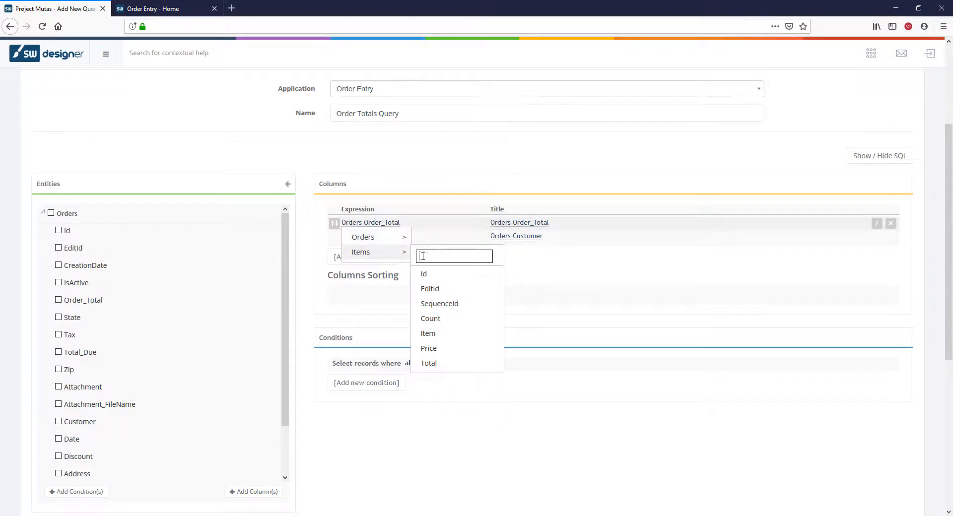
left_click(449, 262)
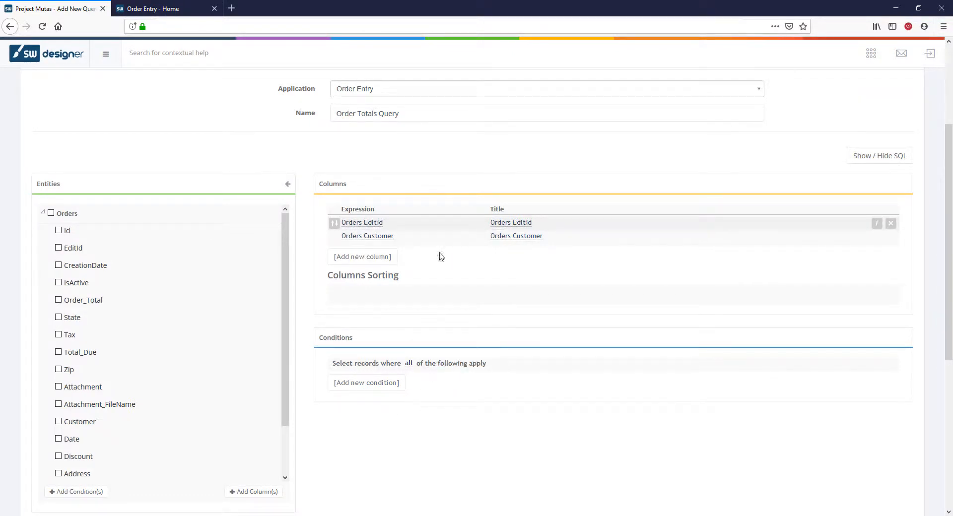
left_click(373, 225)
mouse_move(382, 238)
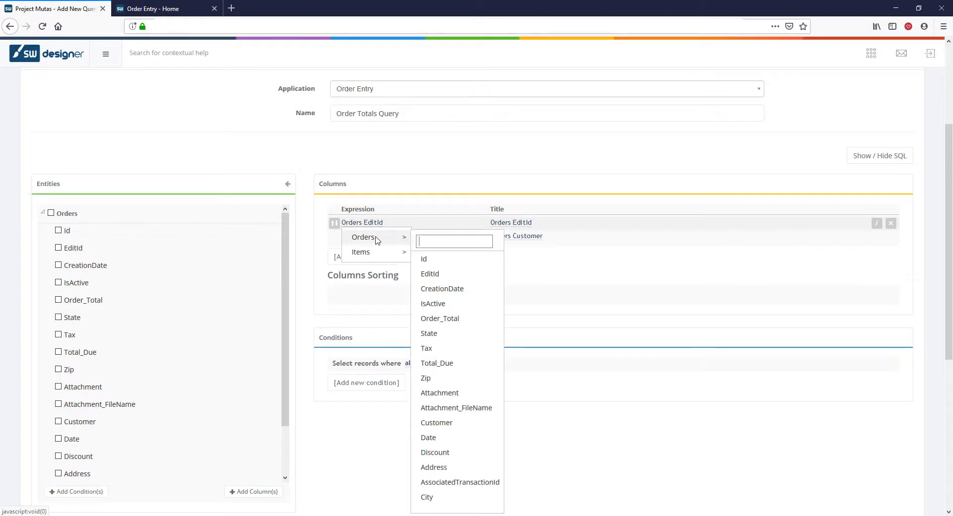
left_click(462, 319)
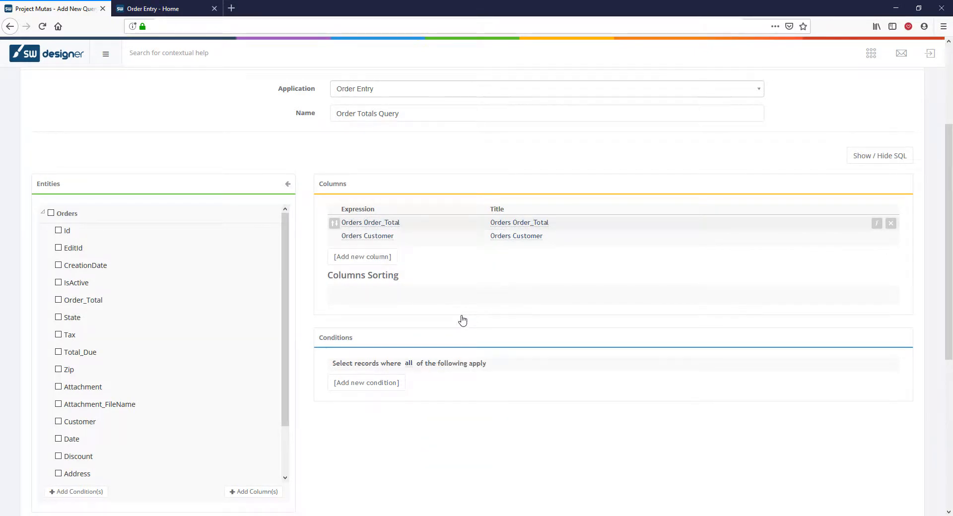
Retitle the Order_Total column "Orders Order_Total for Customer" and sort it in ascending order.
left_click(519, 223)
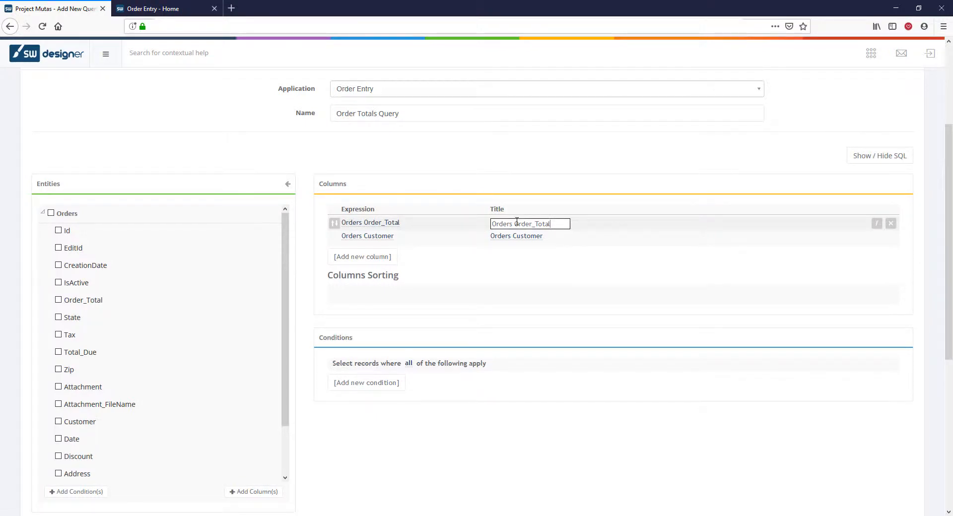
type("for Customer")
key("Return")
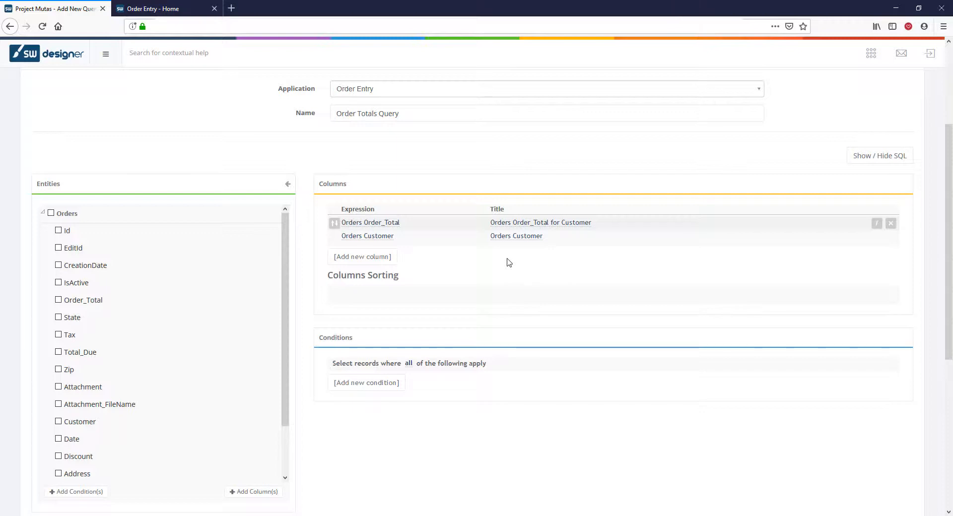
left_click(335, 224)
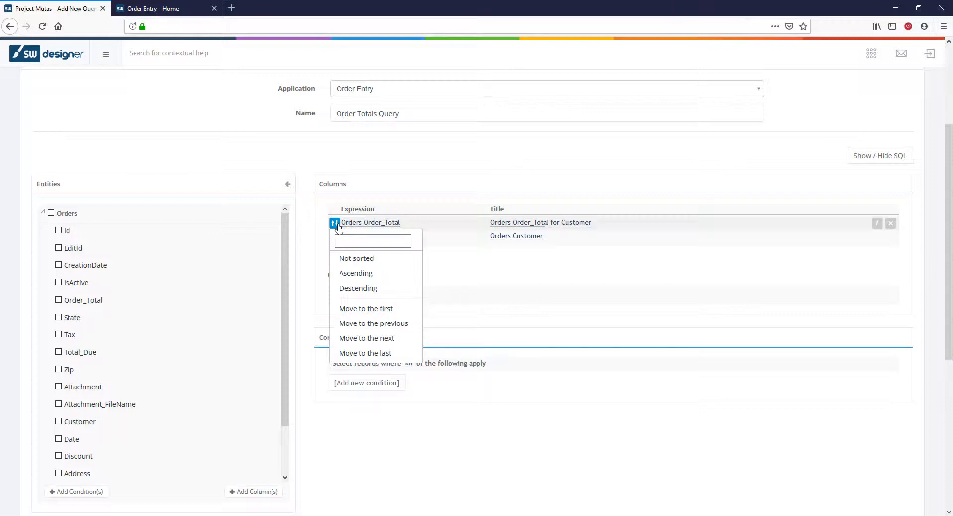
left_click(389, 273)
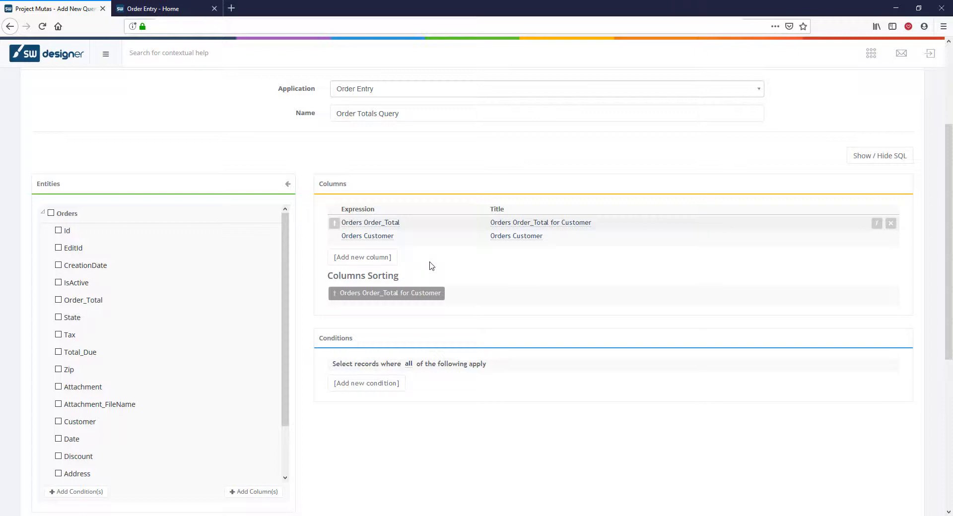
left_click(877, 224)
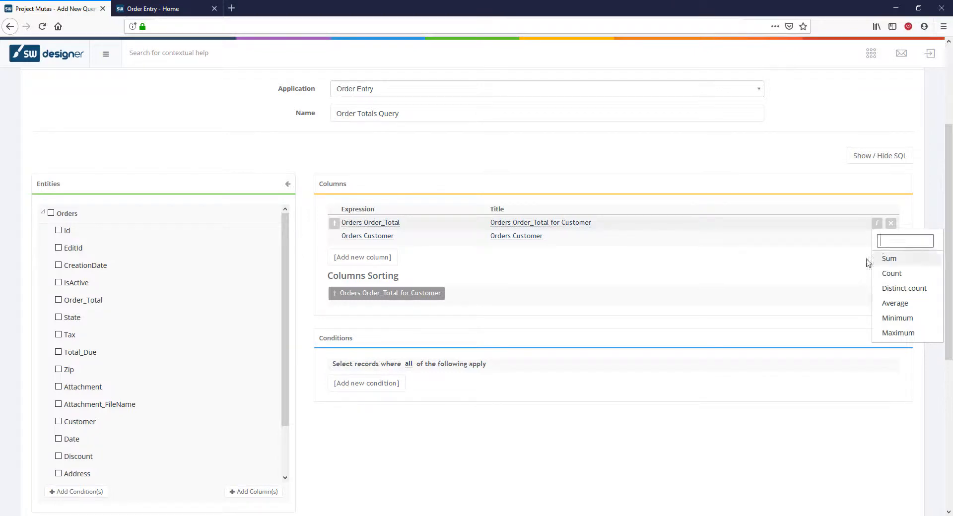
left_click(877, 239)
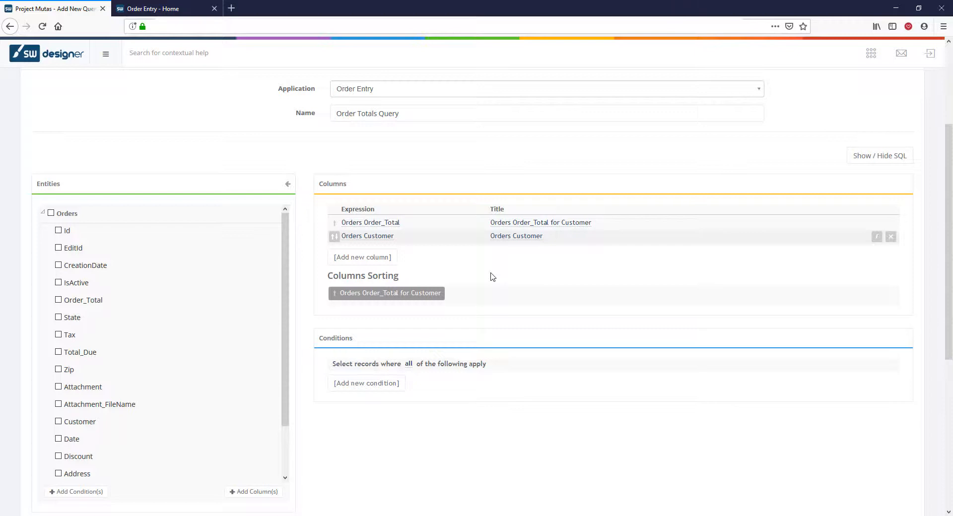
Add a condition that selects records where the Orders Order_Total is greater than 10000.
left_click(397, 386)
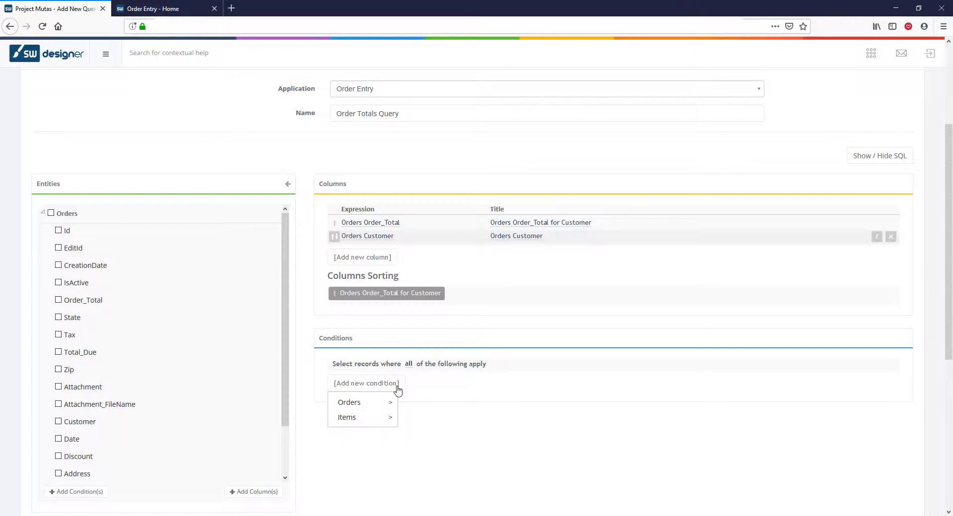
mouse_move(377, 403)
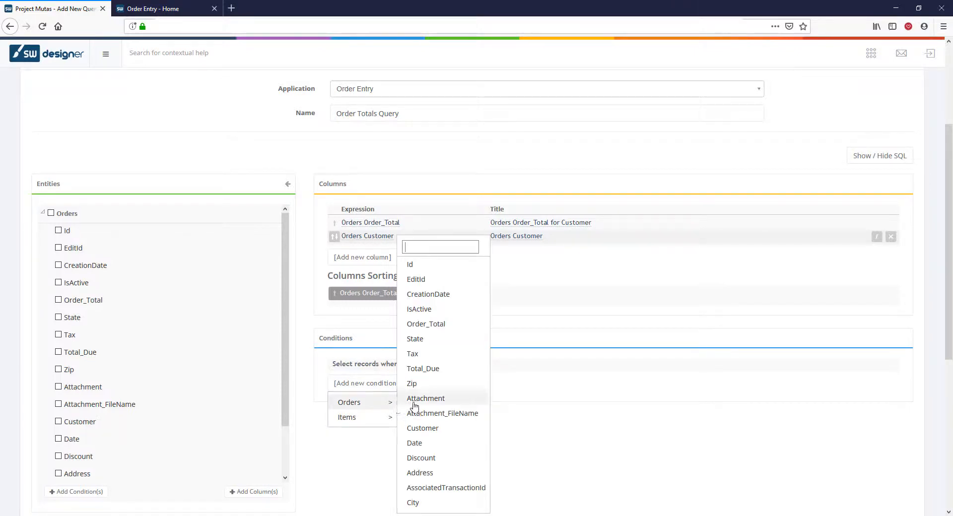
left_click(461, 325)
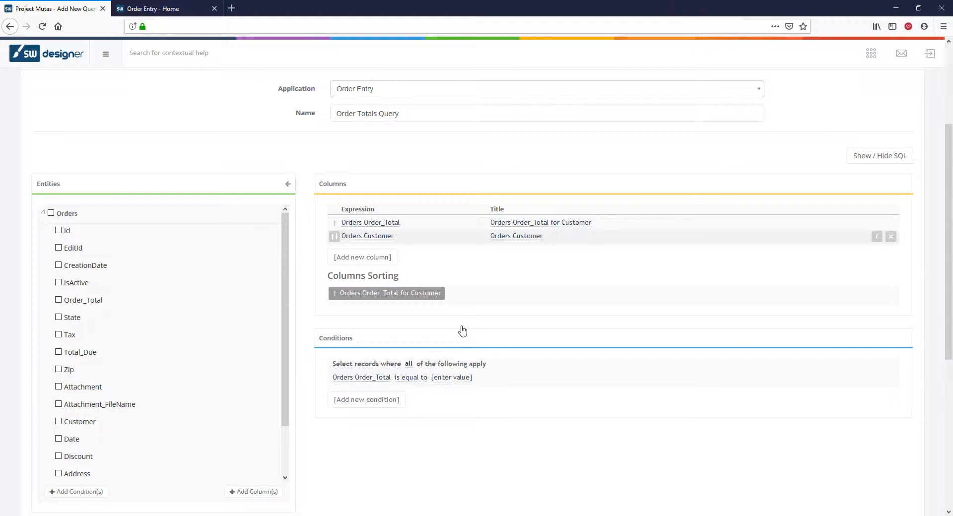
left_click(381, 379)
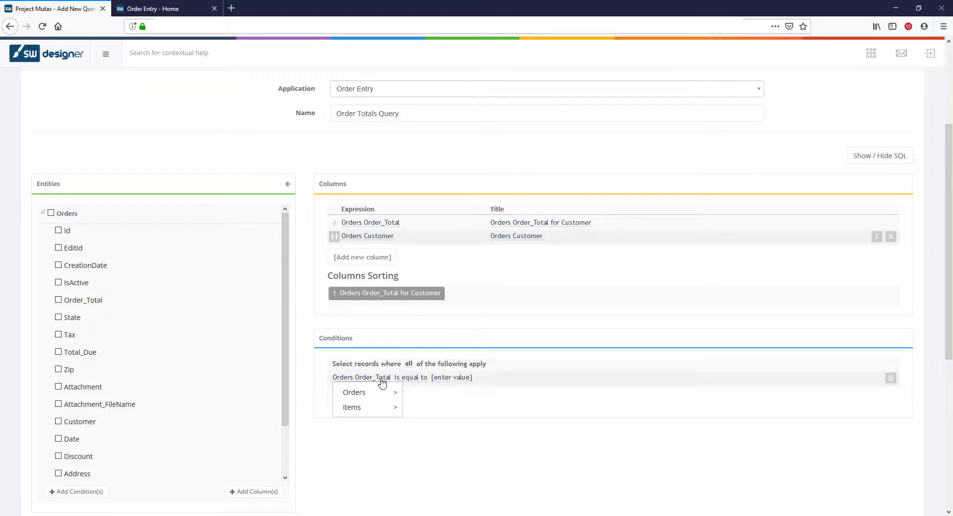
left_click(408, 379)
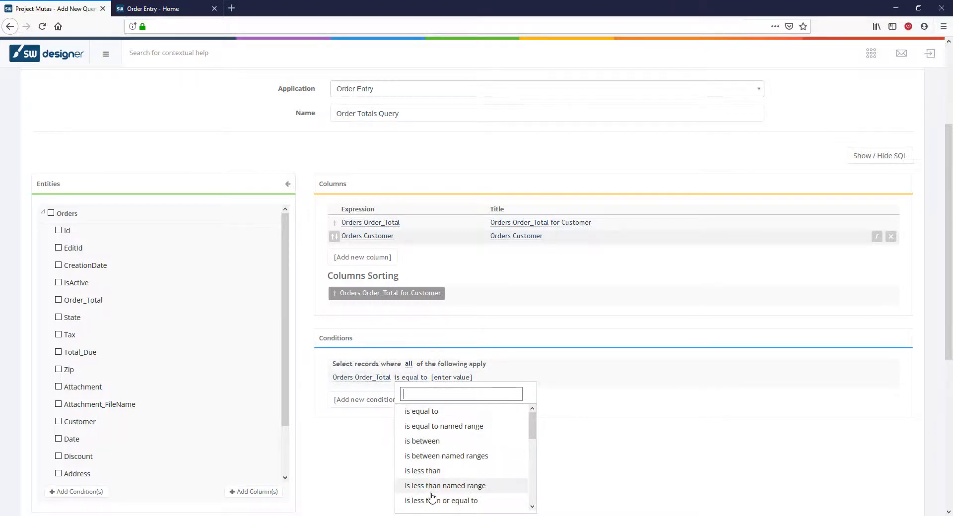
scroll(432, 494, "down", 2)
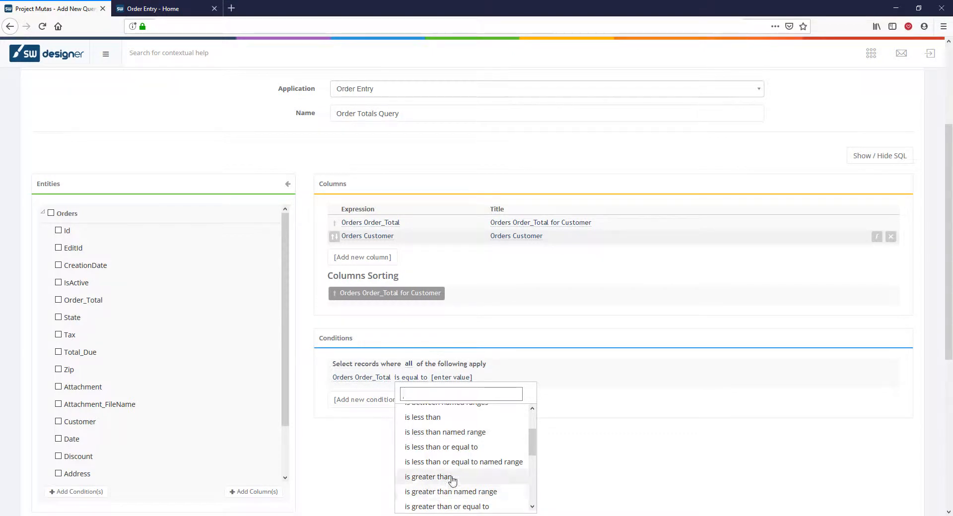
left_click(450, 478)
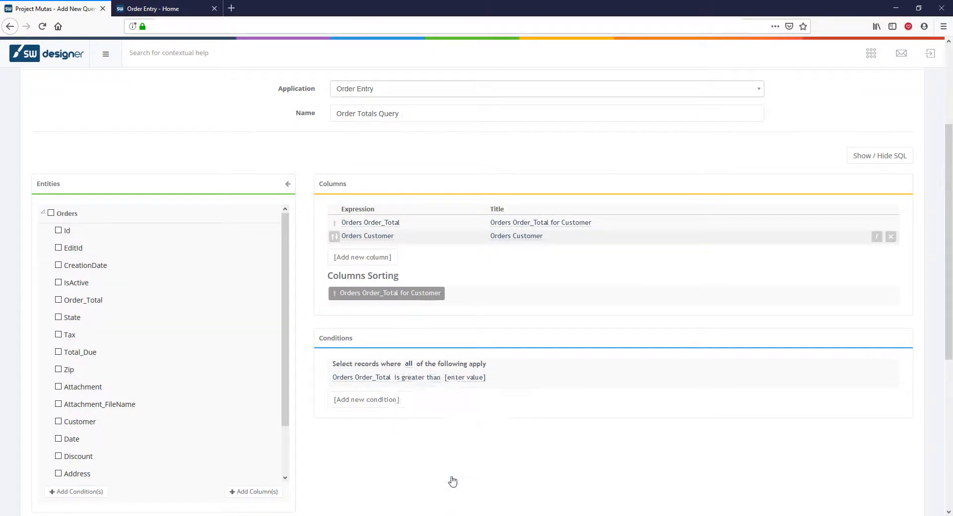
left_click(460, 379)
type("1000")
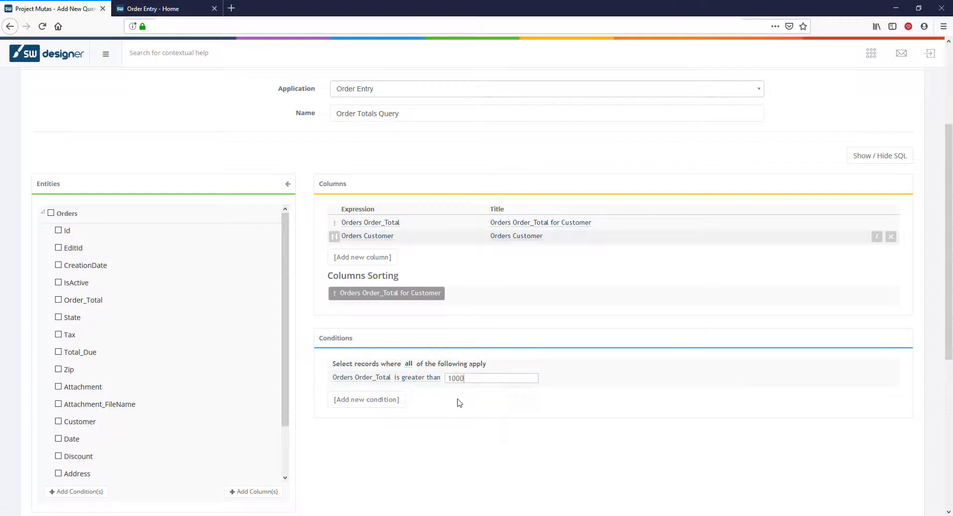
type("0")
key("Return")
Add a second condition that selects records where the Orders State is equal to MA.
left_click(382, 401)
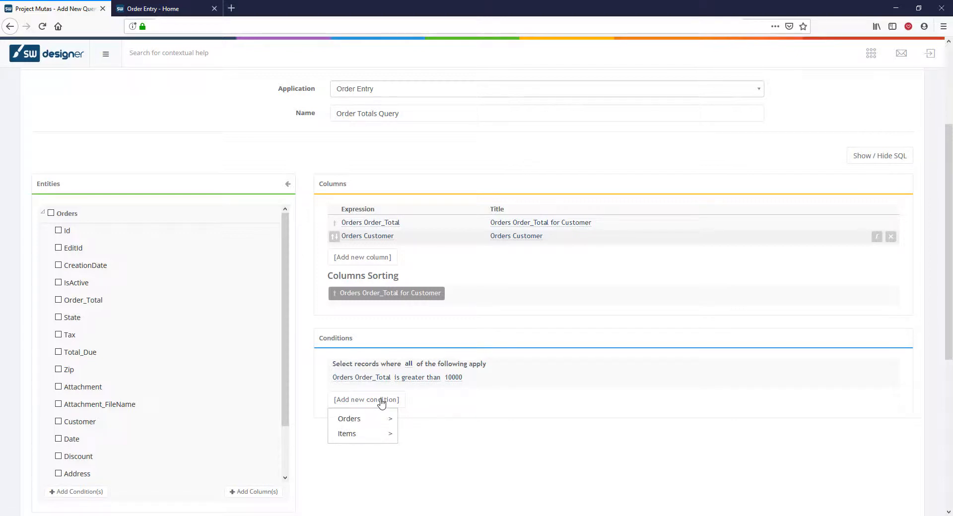
mouse_move(379, 420)
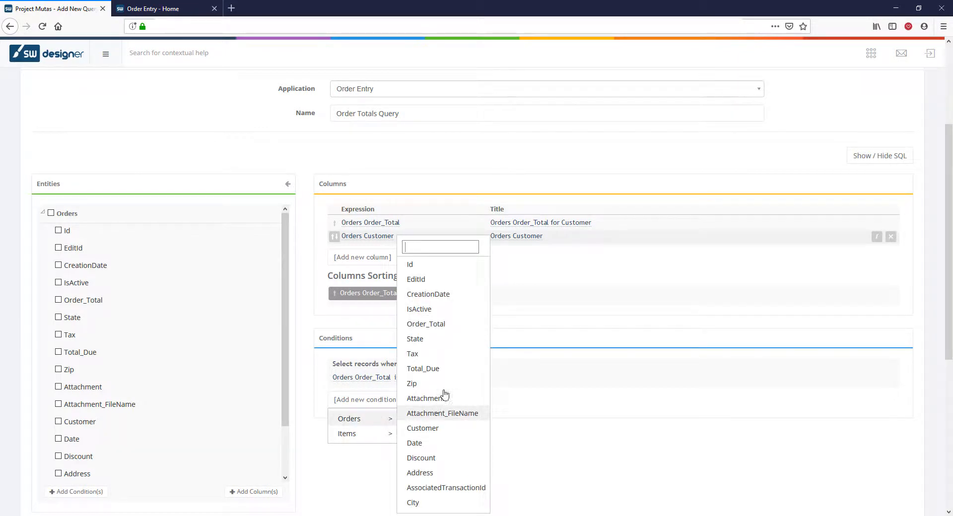
left_click(456, 341)
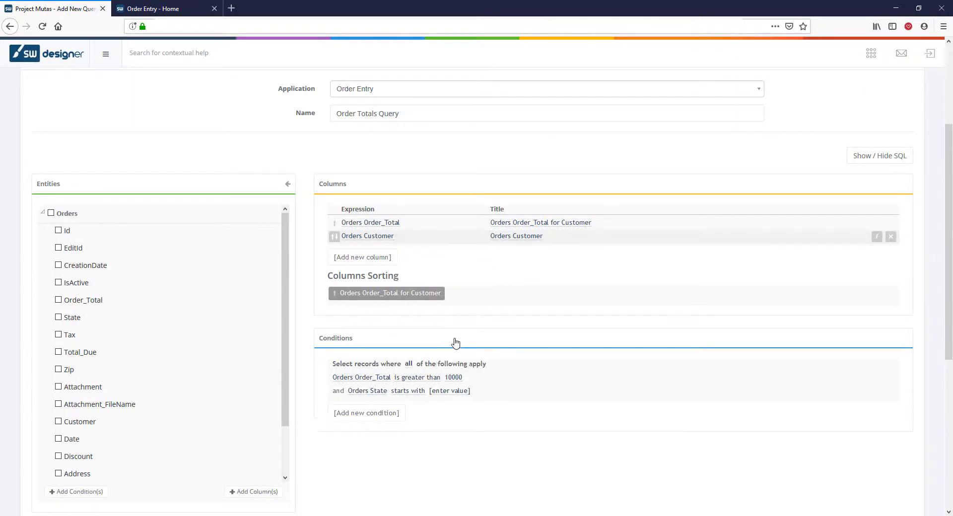
left_click(405, 392)
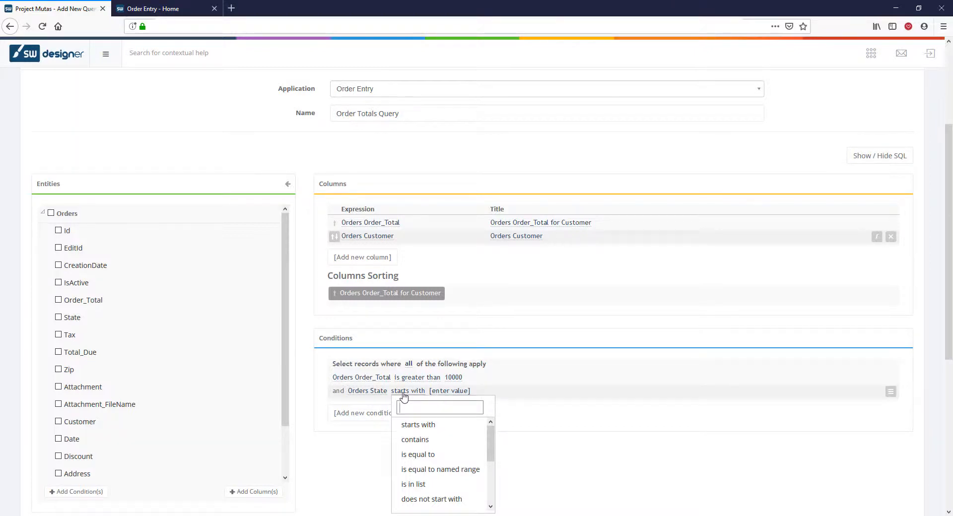
left_click(419, 455)
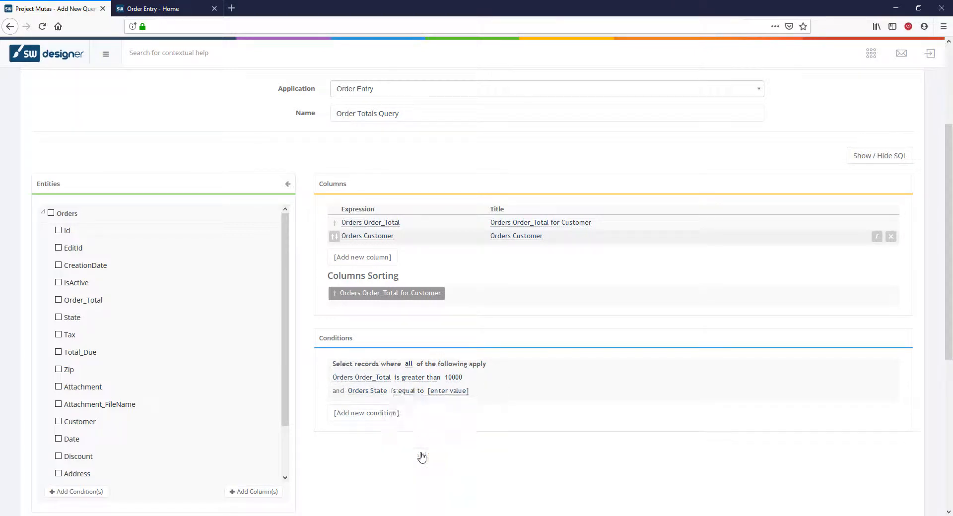
left_click(445, 393)
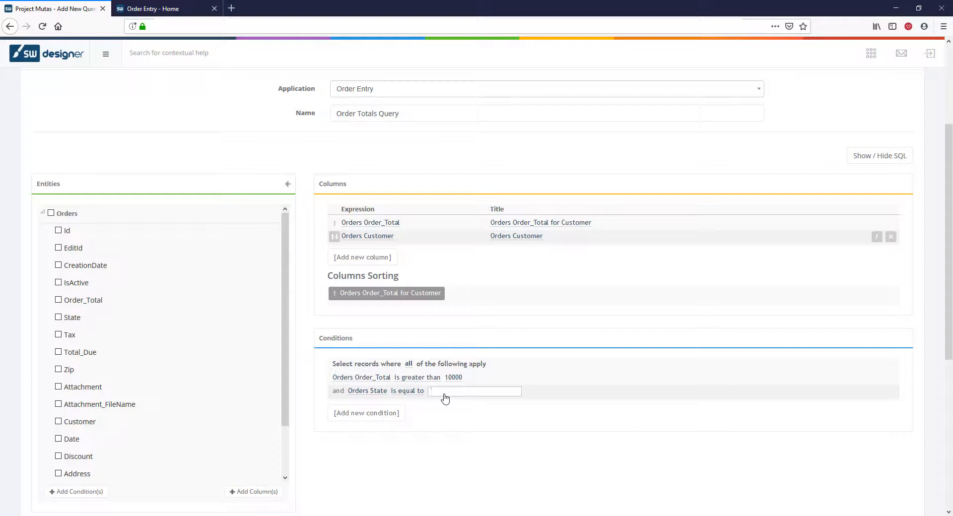
type("MA")
key("Return")
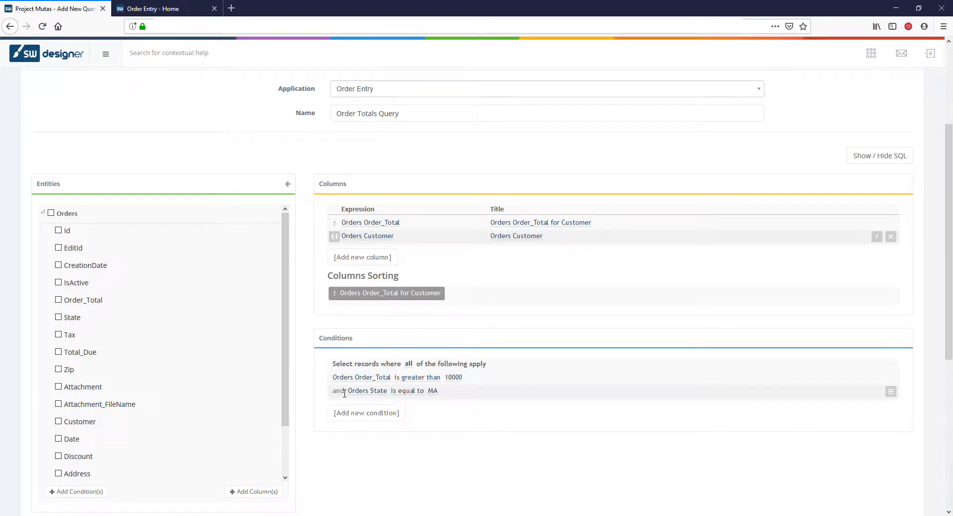
left_click(892, 393)
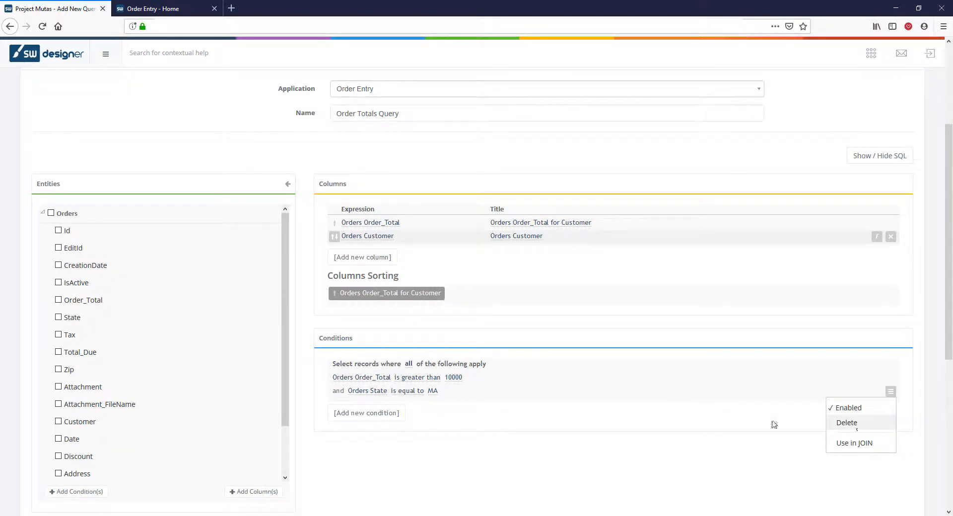
left_click(497, 418)
Limit the query to the top 5 rows, leave distinct values off, and execute it.
scroll(499, 419, "down", 2)
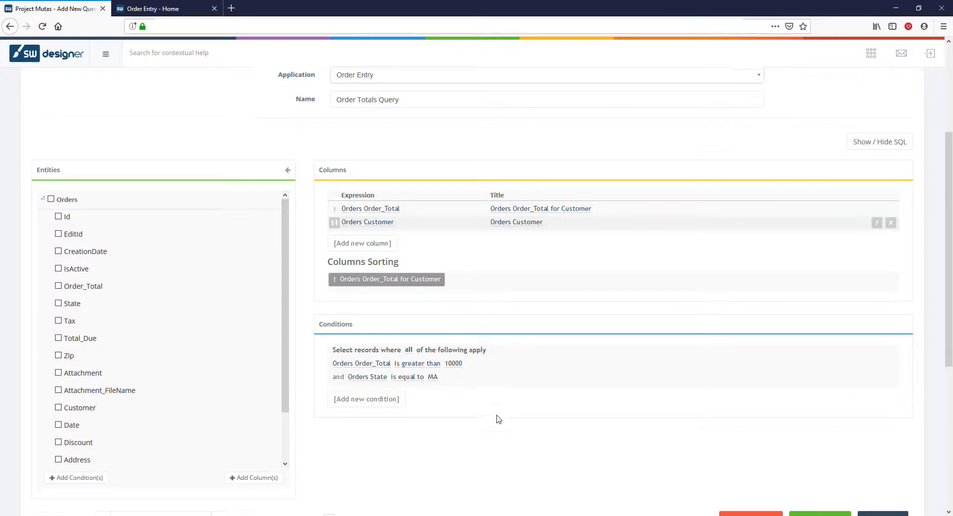
scroll(497, 419, "down", 5)
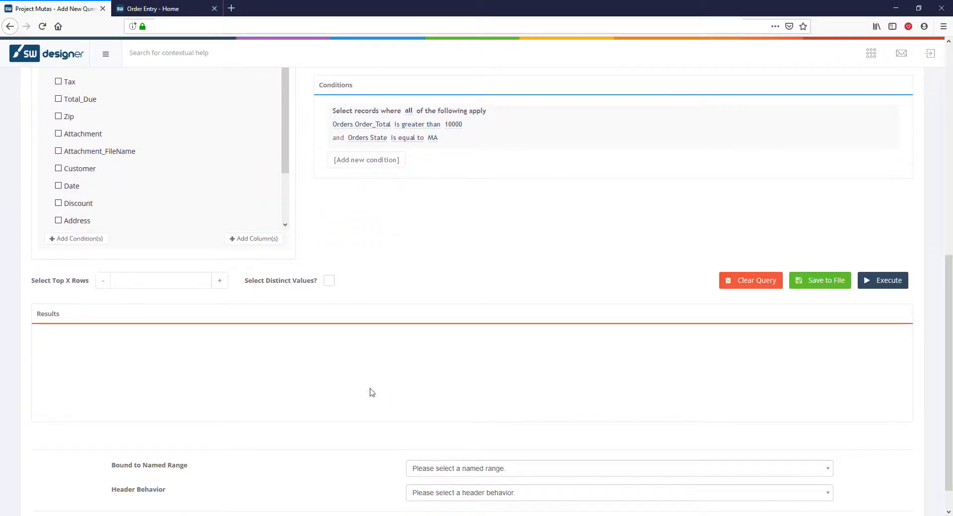
left_click(221, 284)
left_click(221, 284)
left_click(221, 284)
left_click(224, 284)
left_click(225, 283)
left_click(224, 283)
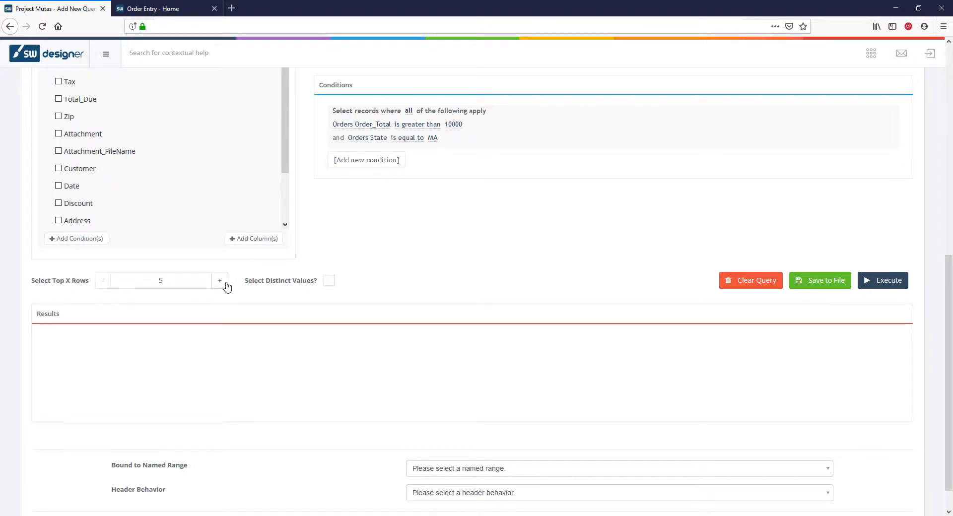
left_click(329, 282)
left_click(329, 282)
left_click(876, 287)
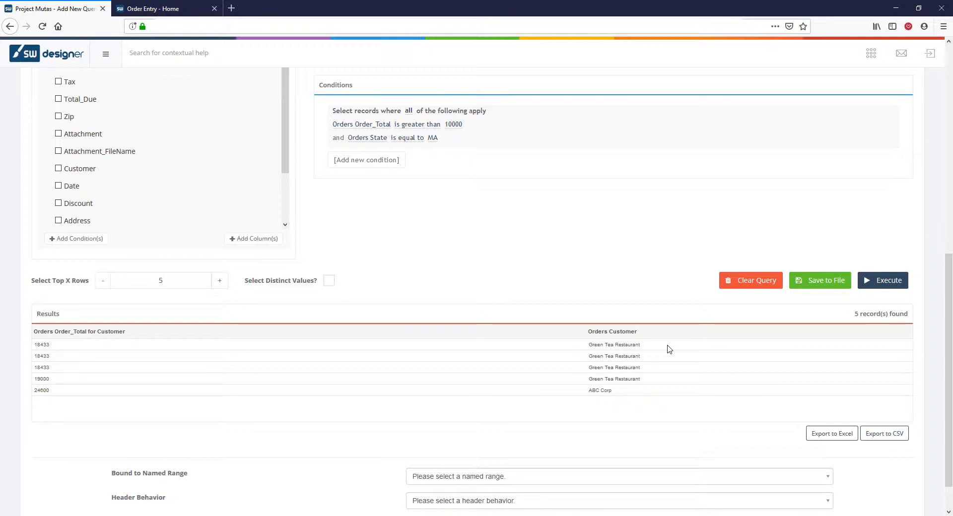
Add a condition that Orders IsActive is true and execute the query again.
left_click(368, 166)
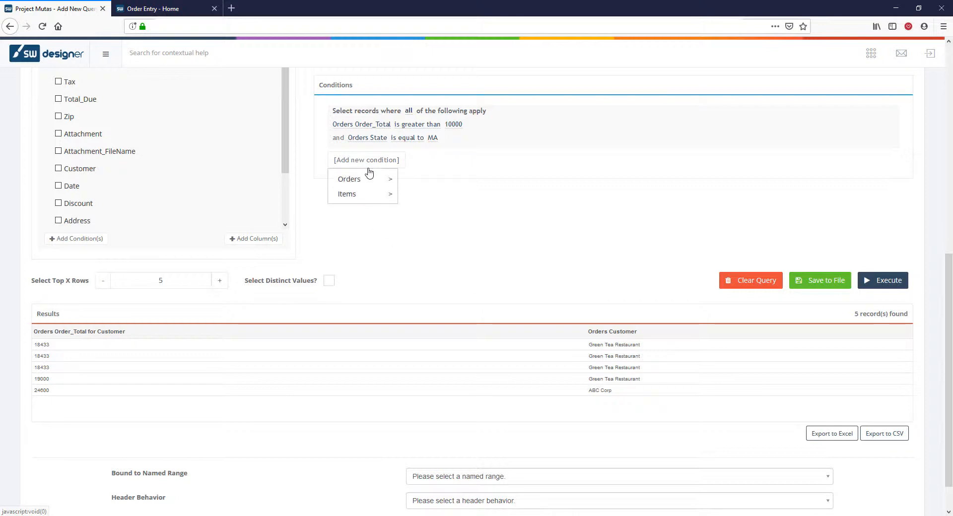
mouse_move(368, 181)
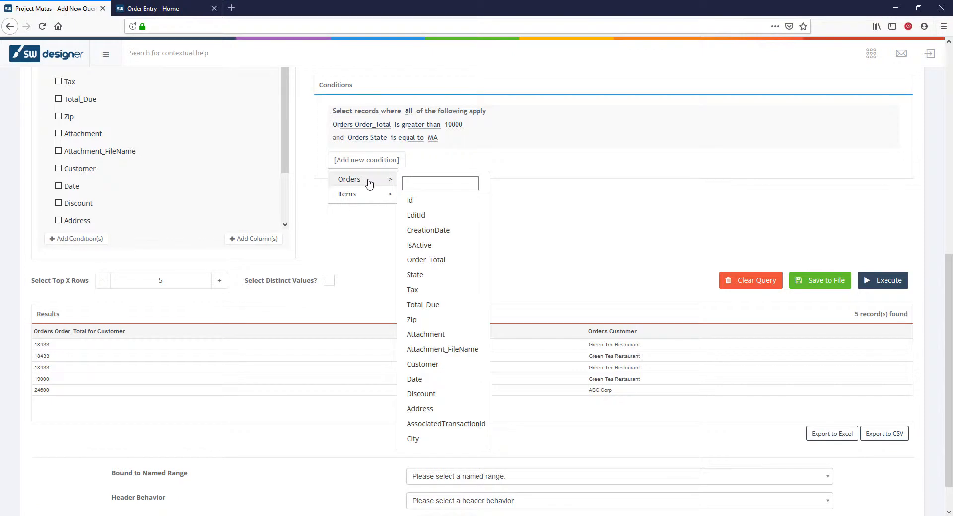
left_click(452, 248)
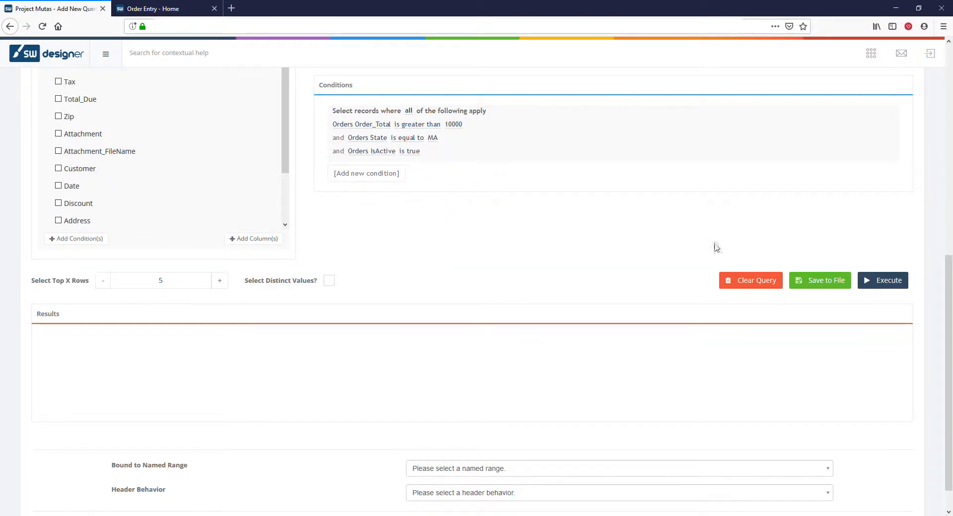
left_click(903, 282)
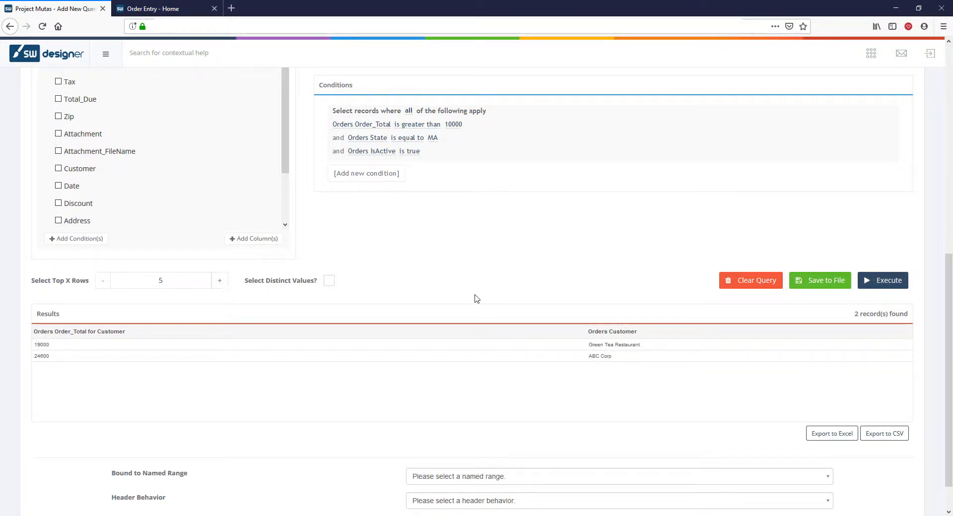
Show the query's generated SQL and check the download options for saving the query to a file.
scroll(477, 299, "up", 10)
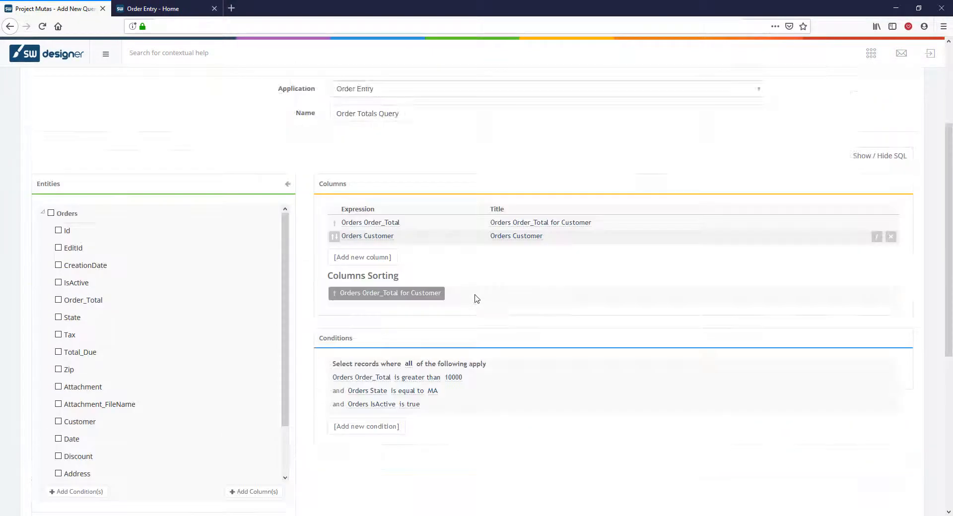
left_click(867, 308)
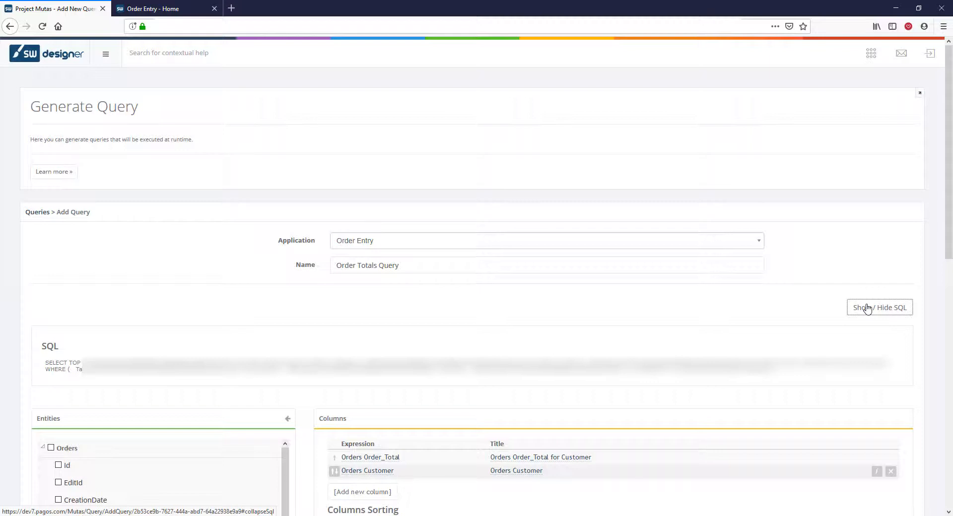
scroll(867, 309, "down", 10)
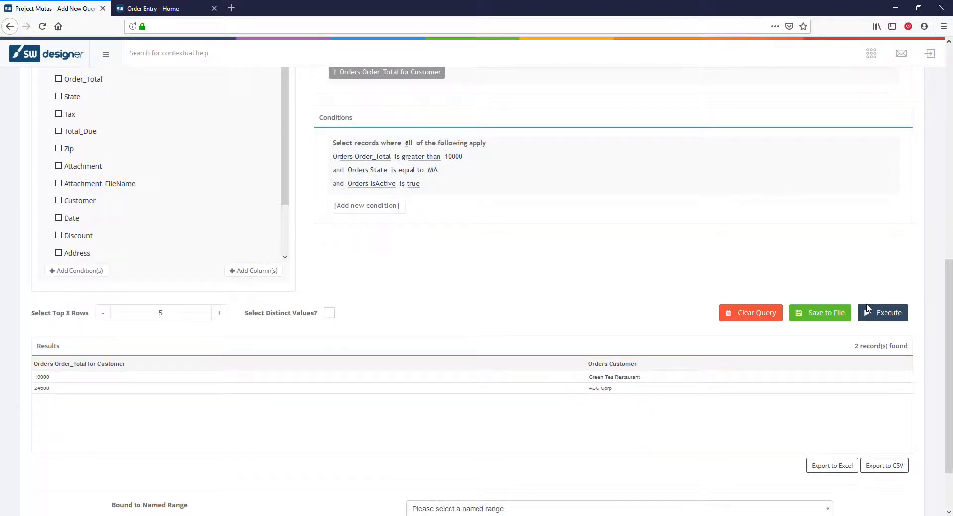
left_click(830, 314)
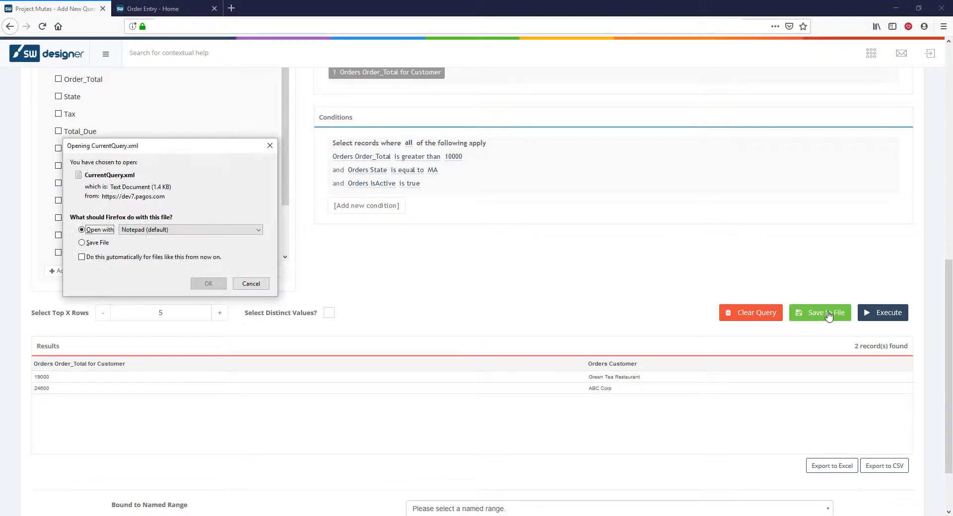
left_click(248, 285)
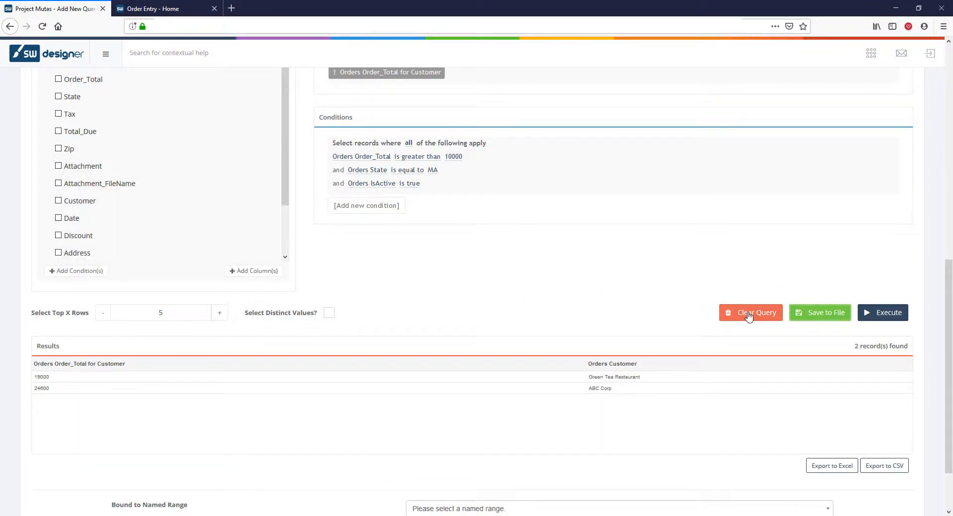
Look through the named ranges that the query can be bound to.
scroll(749, 316, "down", 3)
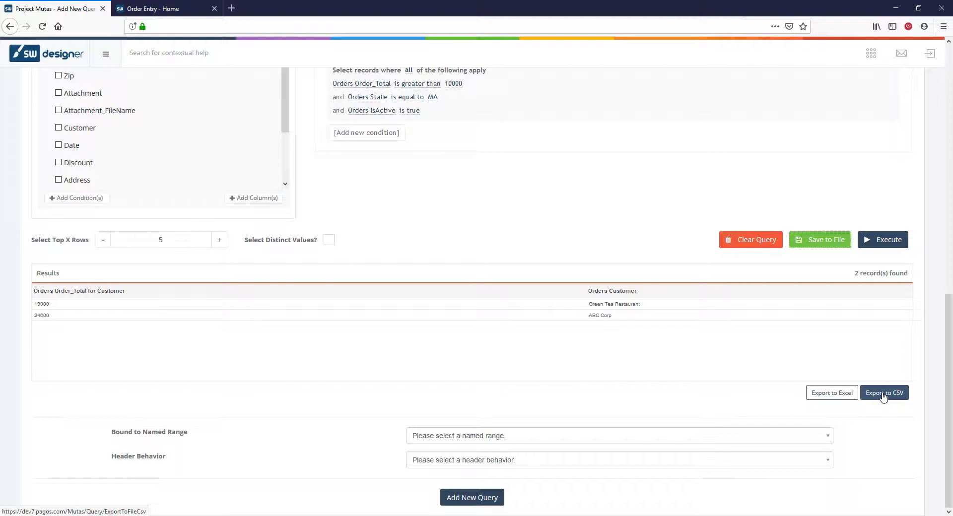
left_click(545, 436)
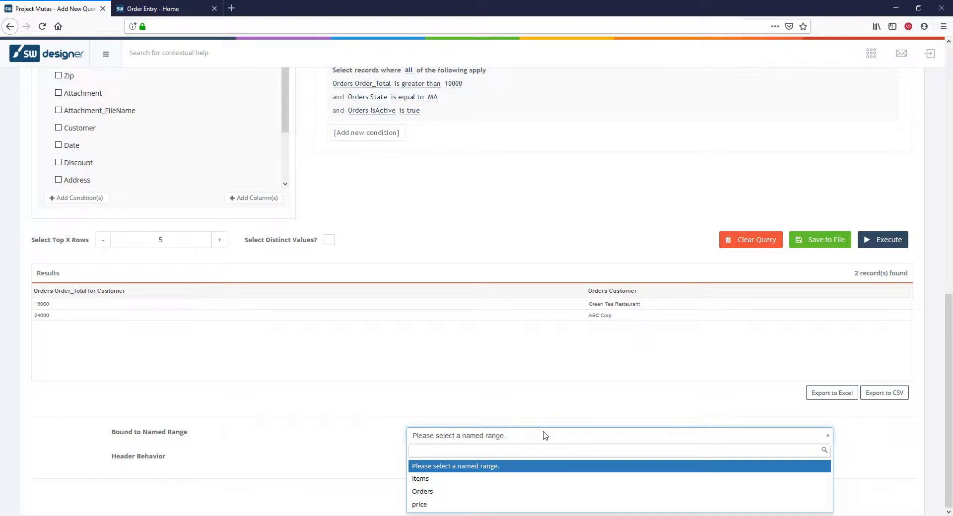
left_click(544, 436)
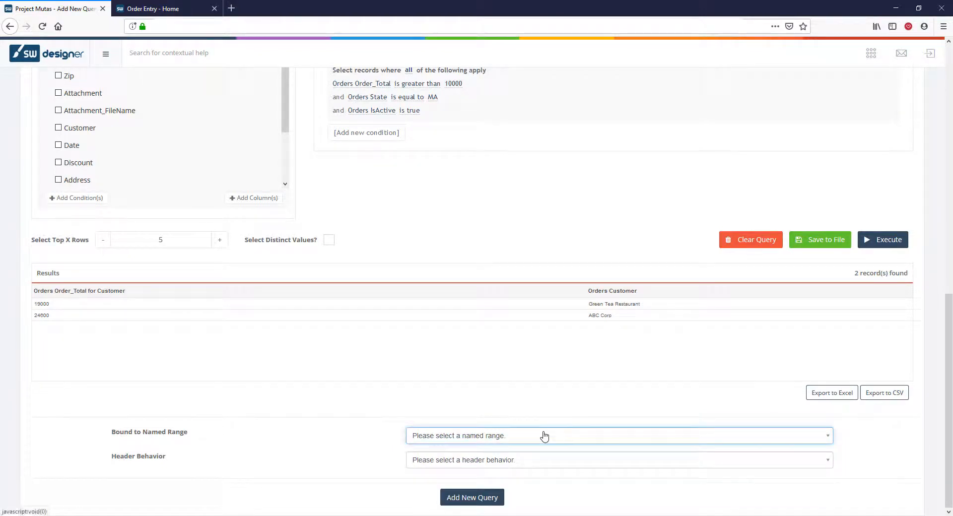